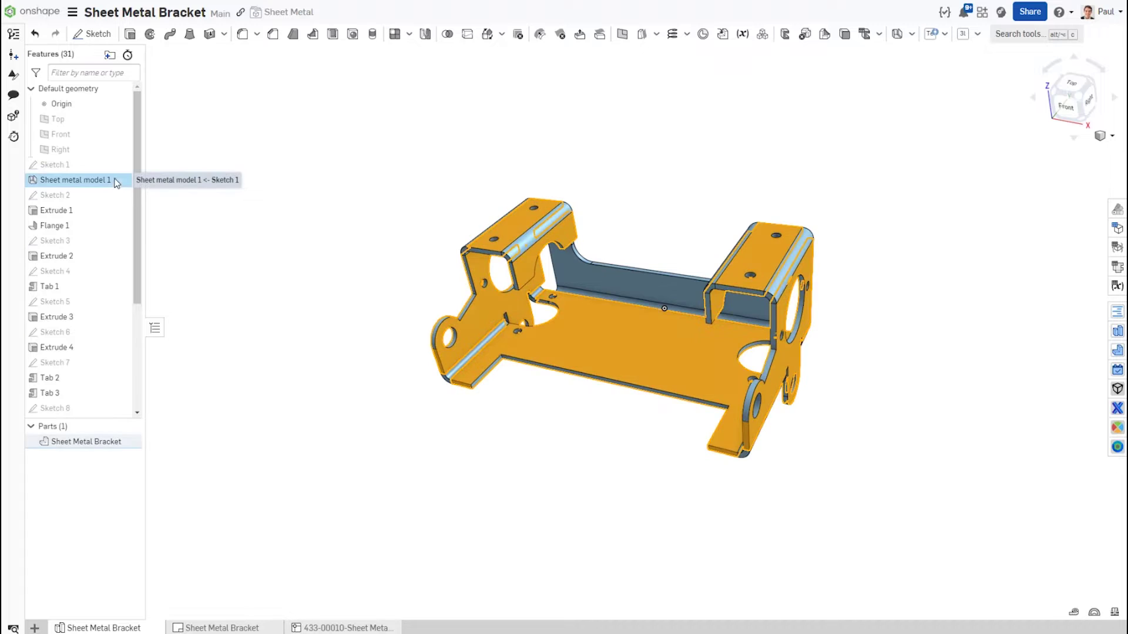
- Switch Sheet metal model 1's Material bend calculation from K factor to Bend allowance
{"action": "double_click", "coordinate": [115, 181]}
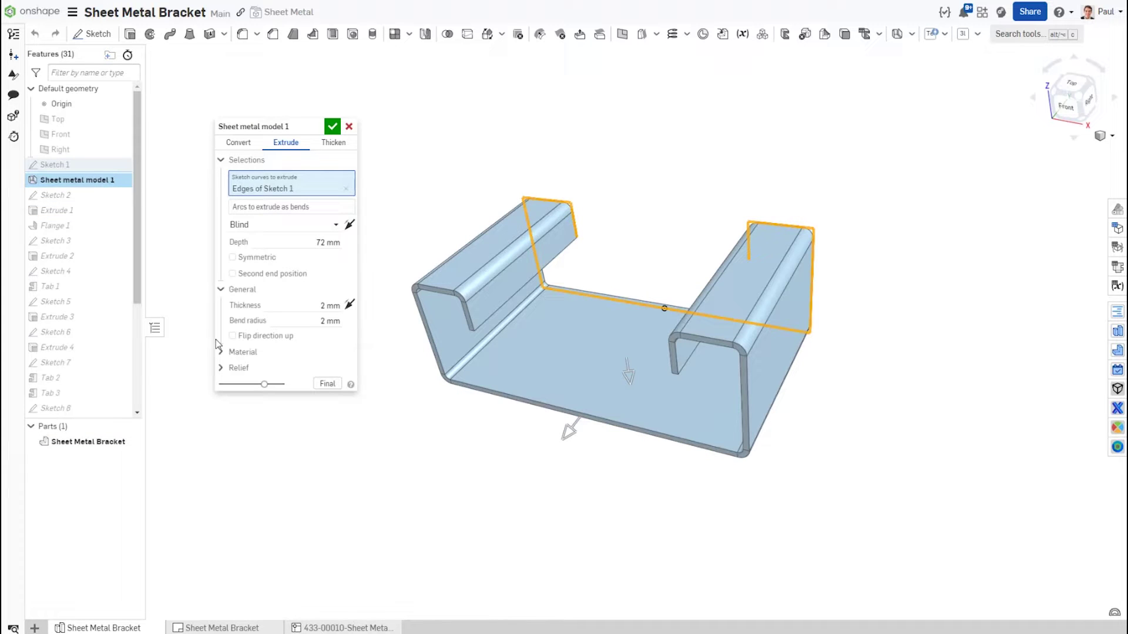
{"action": "left_click", "coordinate": [221, 353]}
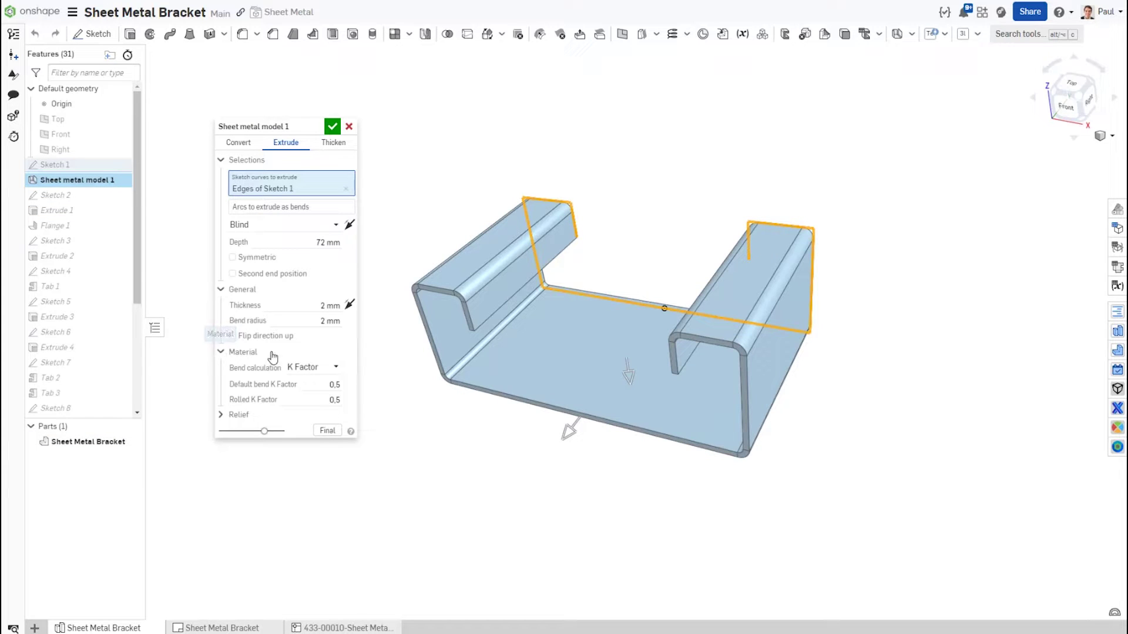
{"action": "left_click", "coordinate": [341, 376]}
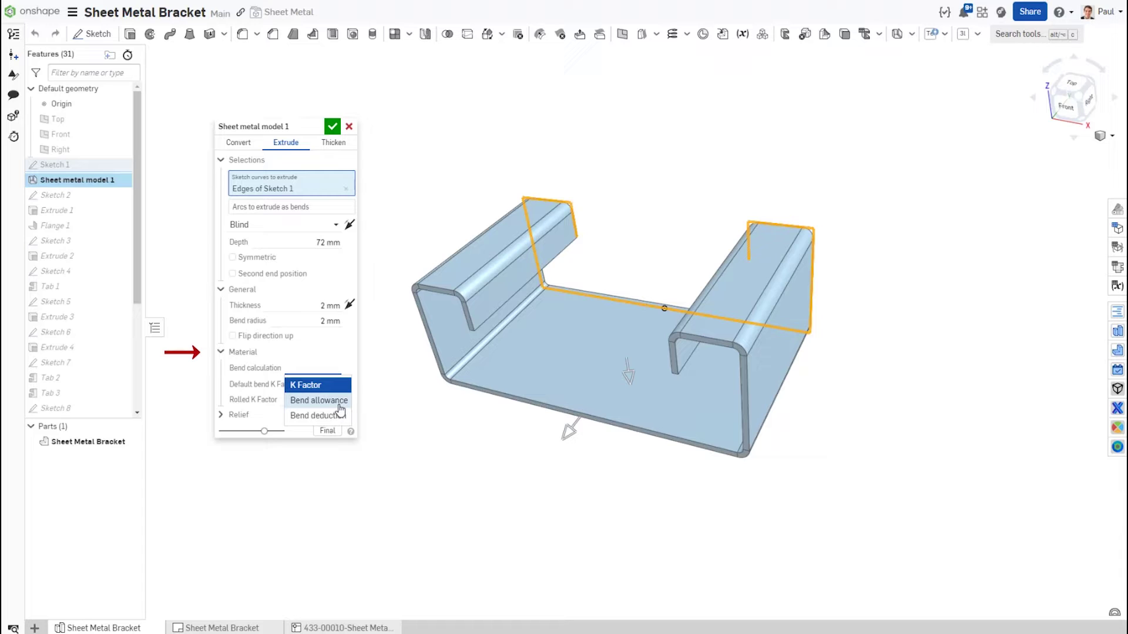
{"action": "left_click", "coordinate": [340, 403]}
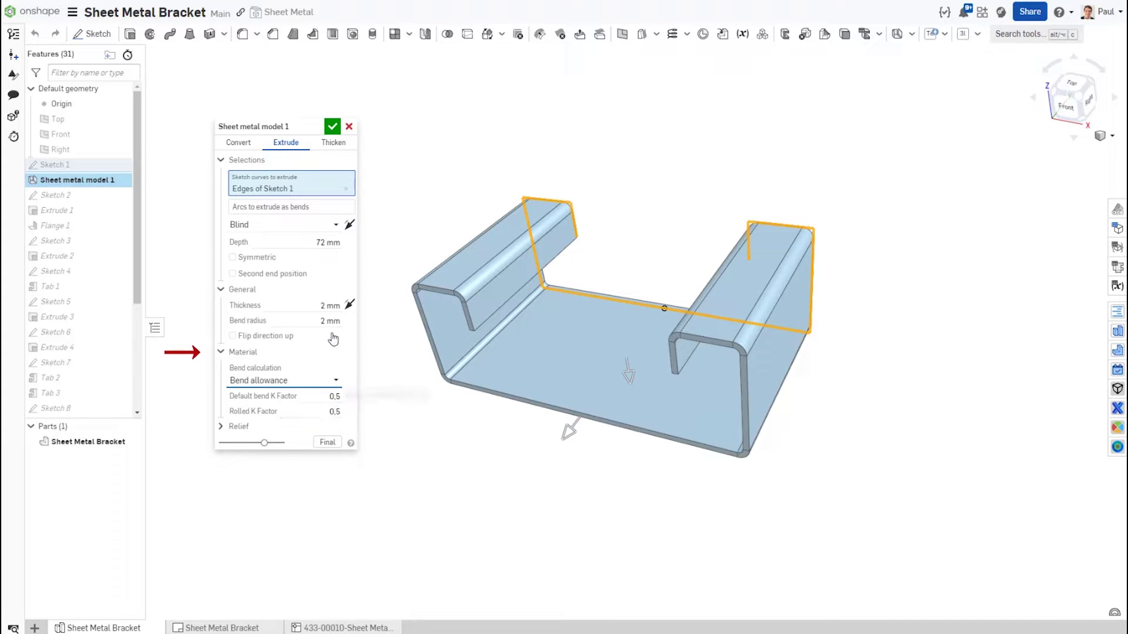
{"action": "left_click", "coordinate": [329, 130]}
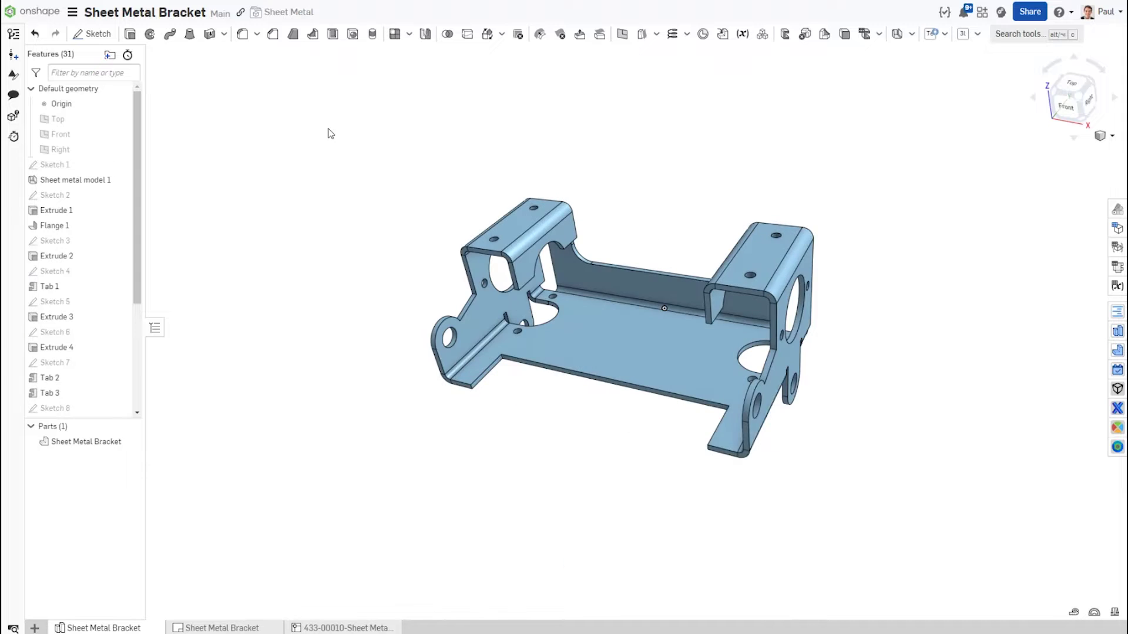
- Show the sheet metal bend table and flat pattern view beside the bracket
{"action": "left_click", "coordinate": [1116, 266]}
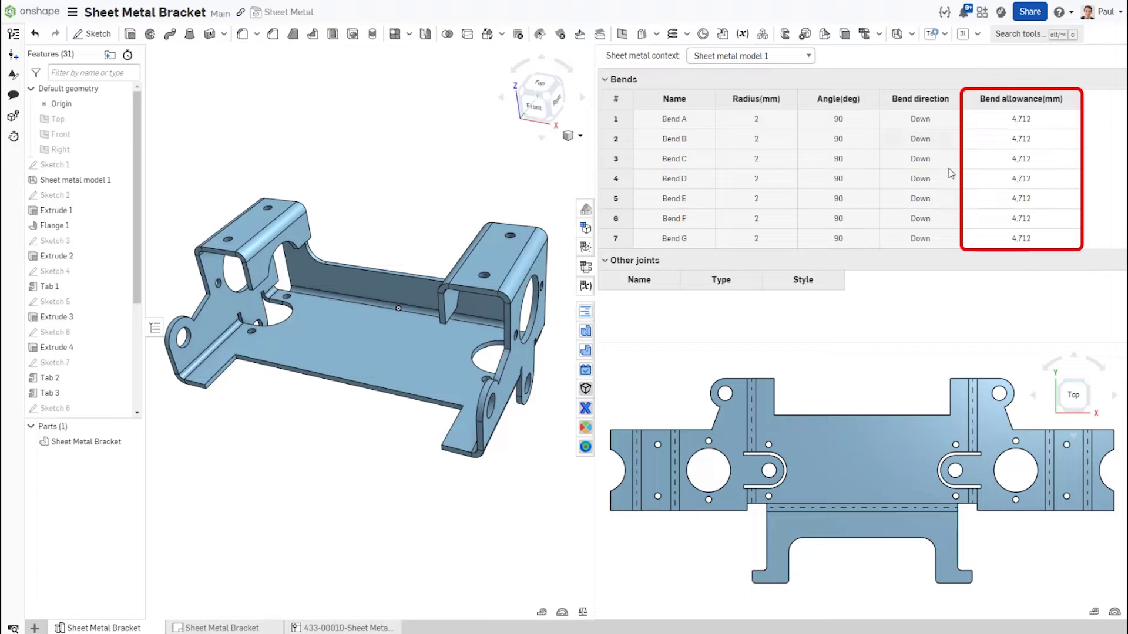
{"action": "scroll", "coordinate": [1009, 475], "scroll_direction": "up", "scroll_amount": 2}
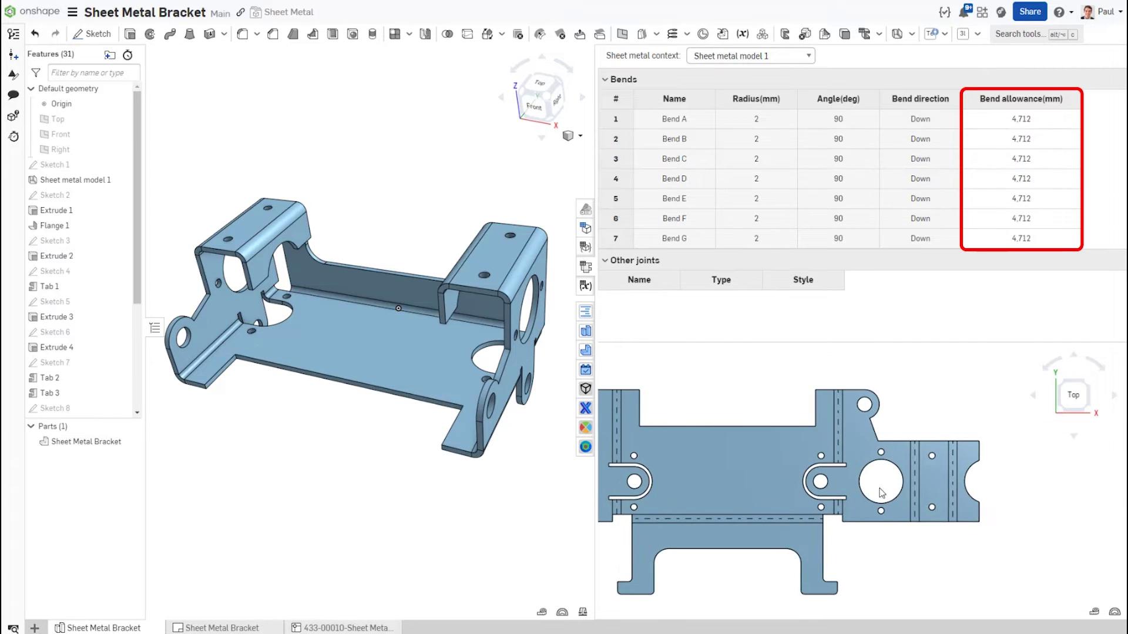
{"action": "scroll", "coordinate": [992, 466], "scroll_direction": "up", "scroll_amount": 2}
{"action": "scroll", "coordinate": [969, 453], "scroll_direction": "up", "scroll_amount": 2}
{"action": "scroll", "coordinate": [943, 437], "scroll_direction": "up", "scroll_amount": 2}
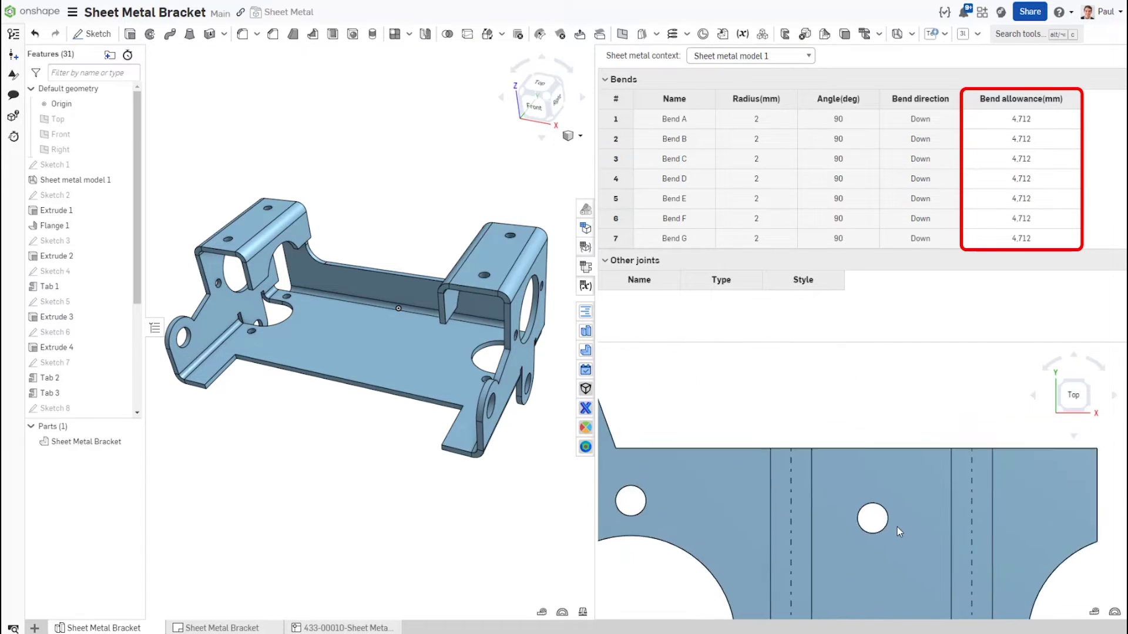
- Enter 4.5 mm as the bend allowance for Bend B and Bend D in the Bends table
{"action": "double_click", "coordinate": [1039, 147]}
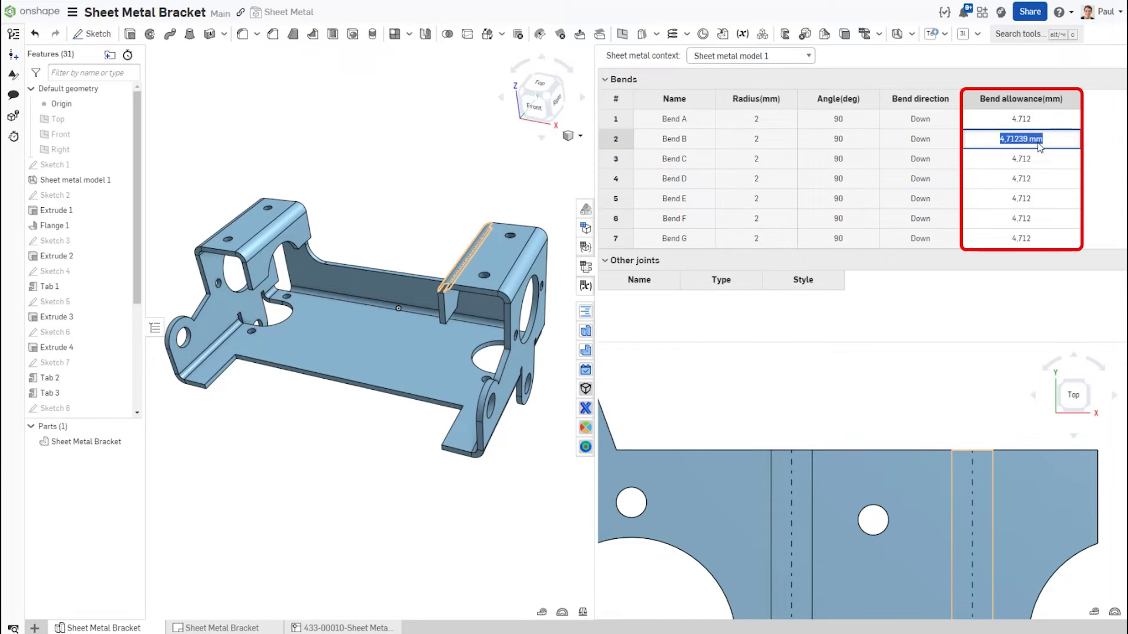
{"action": "type", "text": "4,5"}
{"action": "key", "text": "Return"}
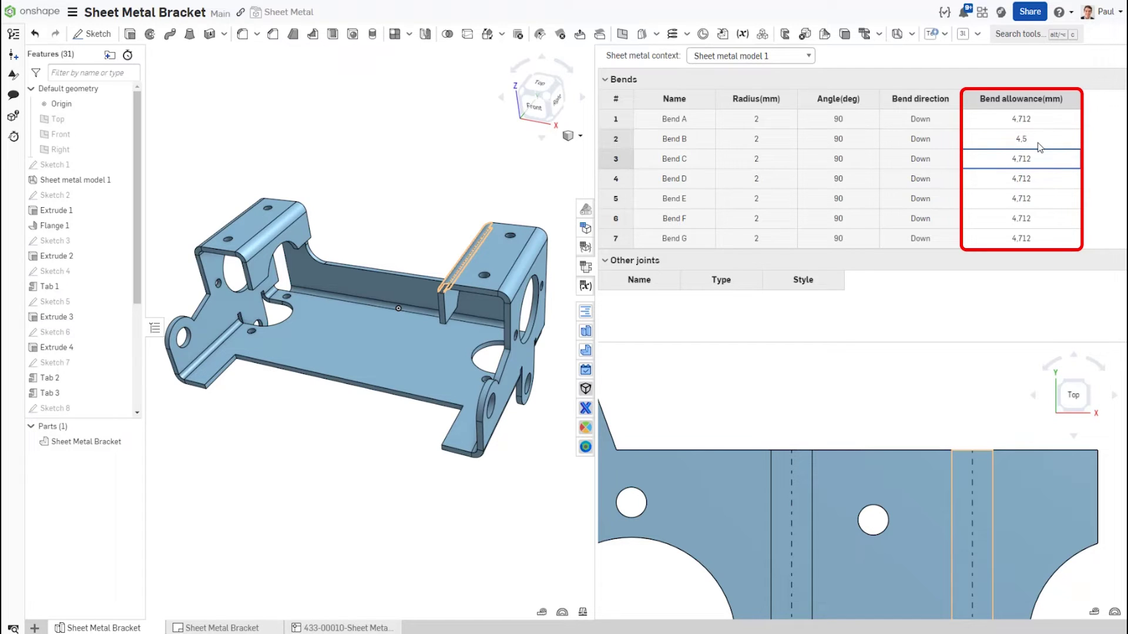
{"action": "double_click", "coordinate": [1046, 180]}
{"action": "type", "text": "4,"}
{"action": "key", "text": "Return"}
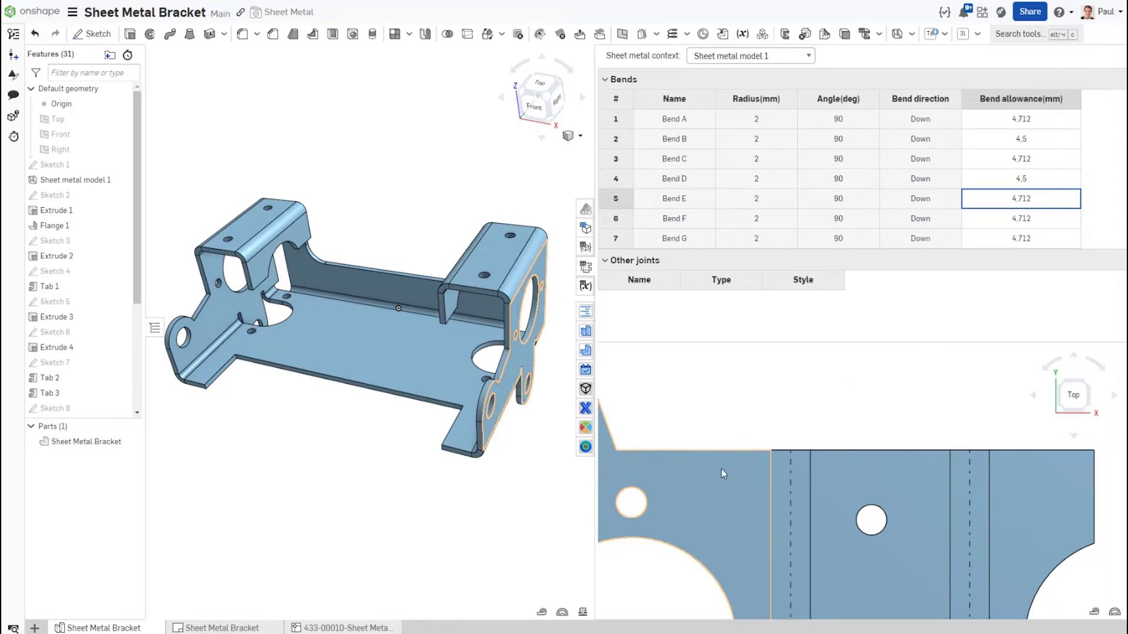
{"action": "left_click", "coordinate": [231, 629]}
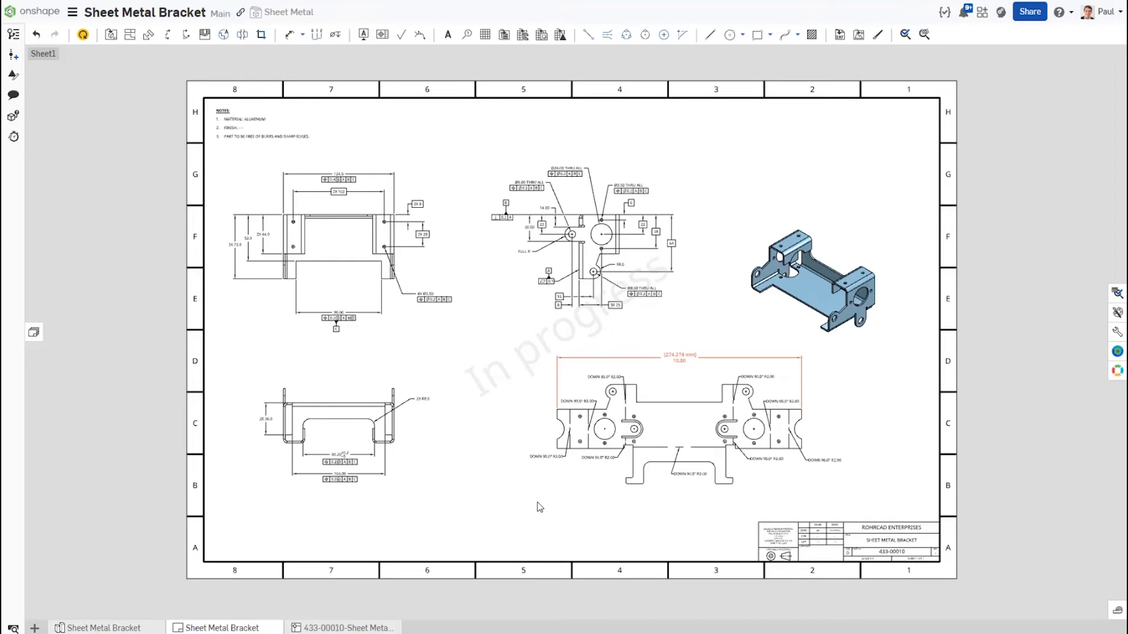
{"action": "scroll", "coordinate": [790, 357], "scroll_direction": "up", "scroll_amount": 2}
{"action": "scroll", "coordinate": [791, 357], "scroll_direction": "up", "scroll_amount": 2}
{"action": "scroll", "coordinate": [773, 395], "scroll_direction": "up", "scroll_amount": 2}
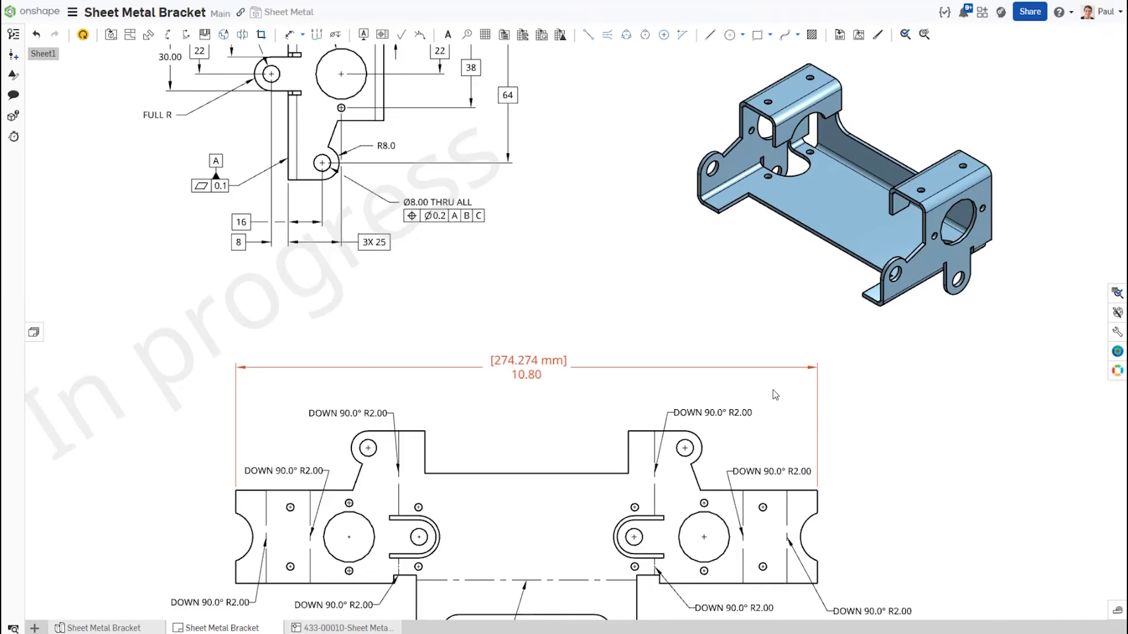
- Zoom to the flat pattern's overall dimension and update the Sheet Metal Bracket drawing
{"action": "middle_click_drag", "start_coordinate": [774, 395], "coordinate": [717, 348]}
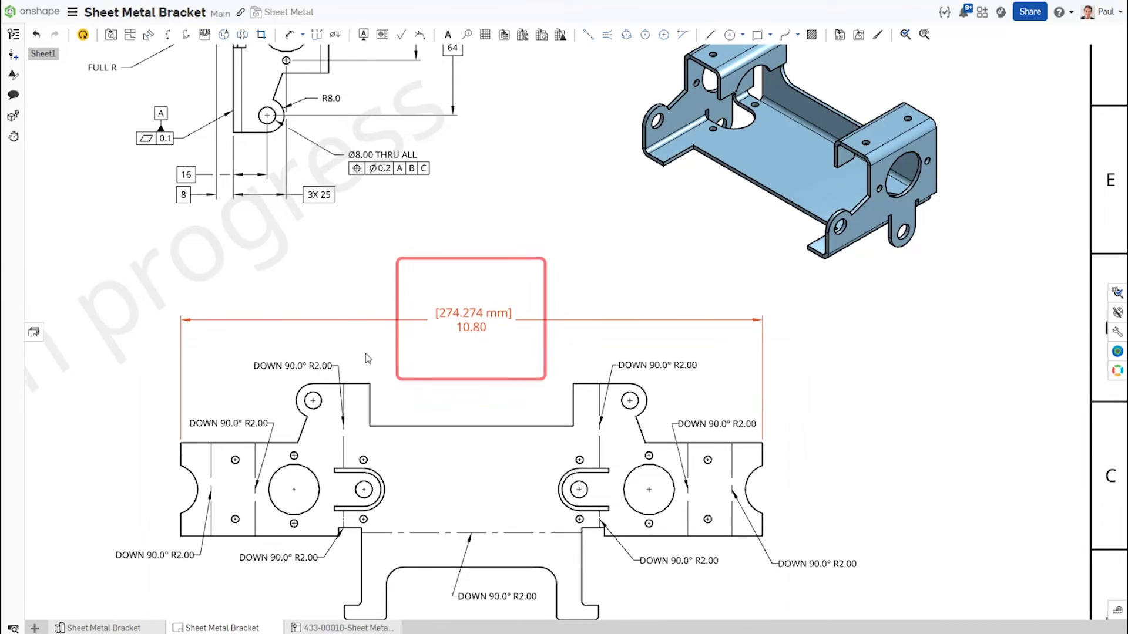
{"action": "left_click", "coordinate": [82, 37]}
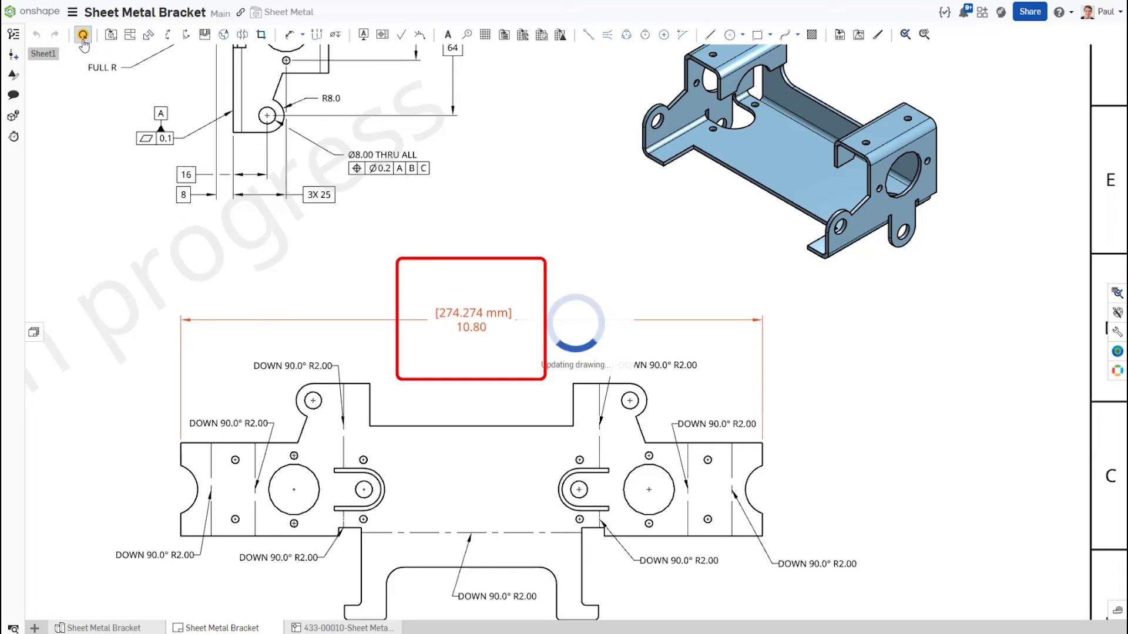